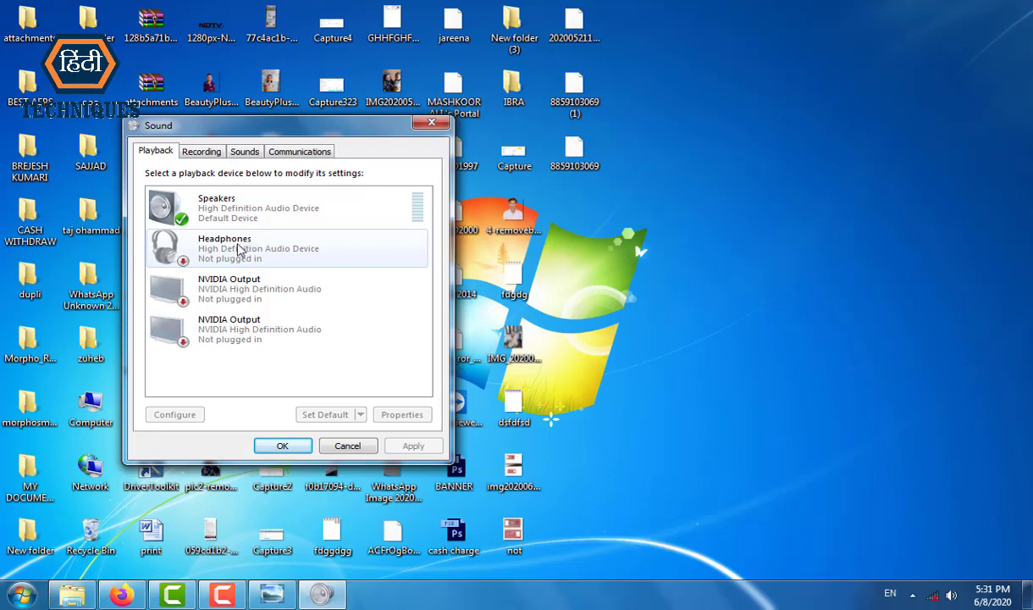
Close the Sound dialog and check the speaker volume slider.
left_click(203, 248)
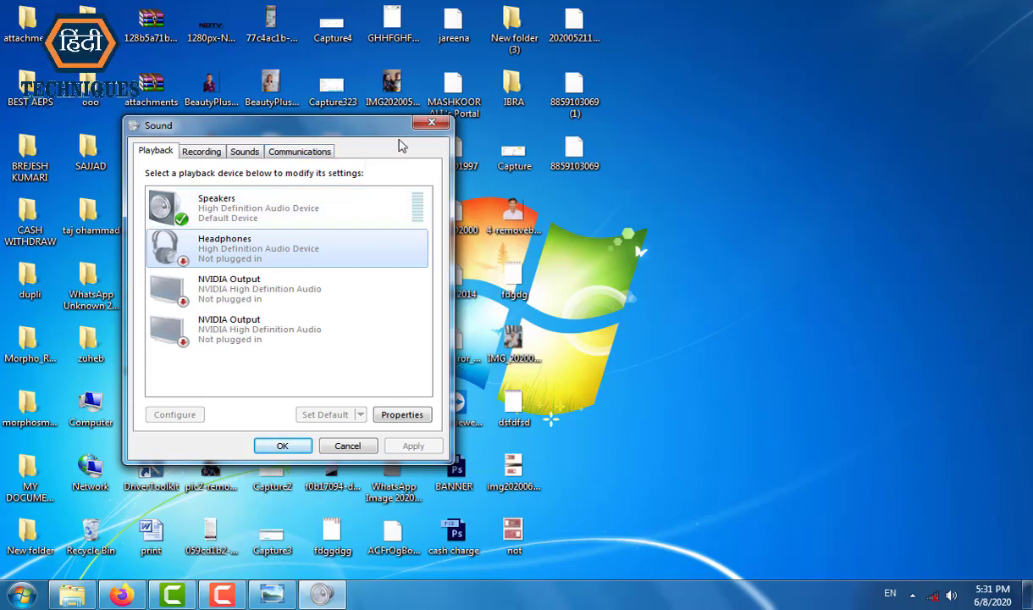
left_click(431, 123)
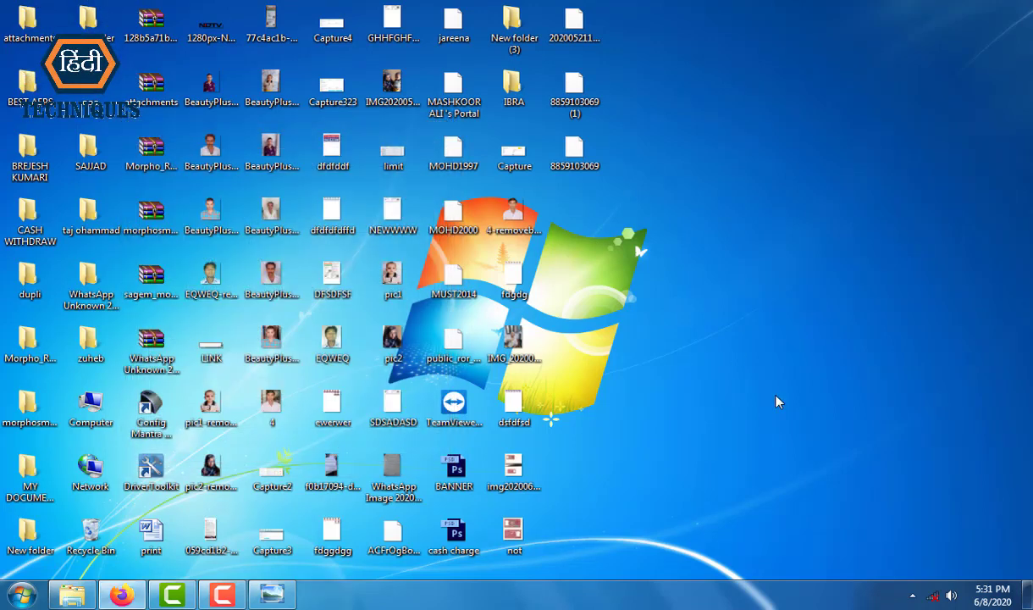
left_click(951, 596)
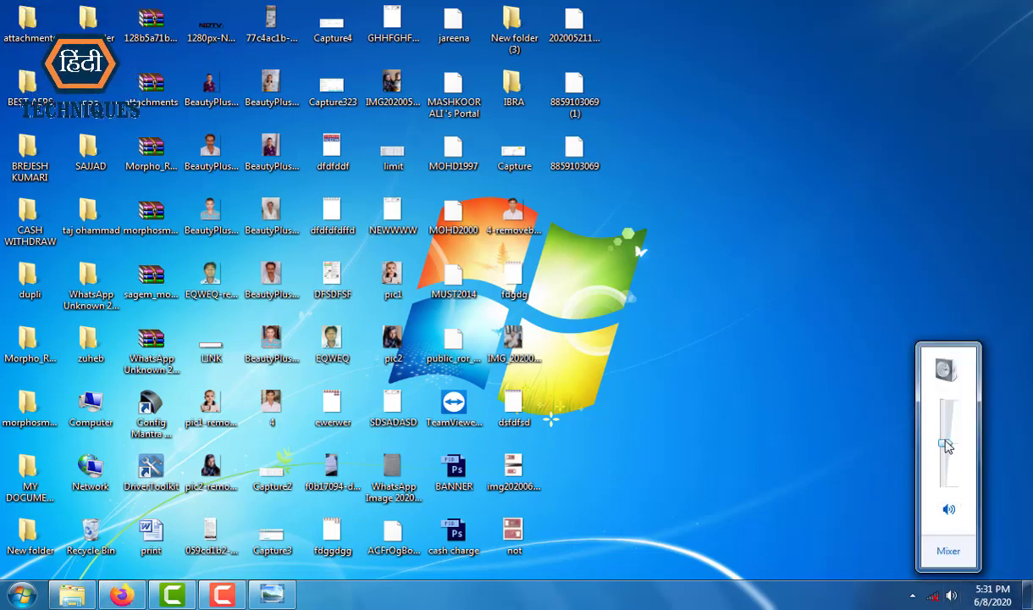
left_click(874, 446)
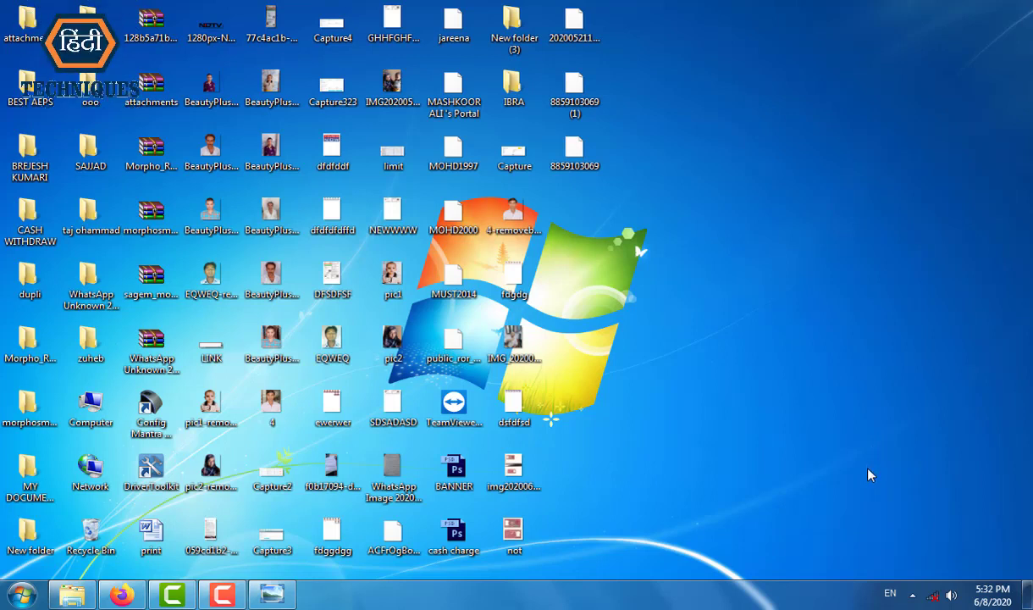
Open the playback devices list and the properties of the default Speakers, with the two dialogs arranged side by side.
right_click(952, 596)
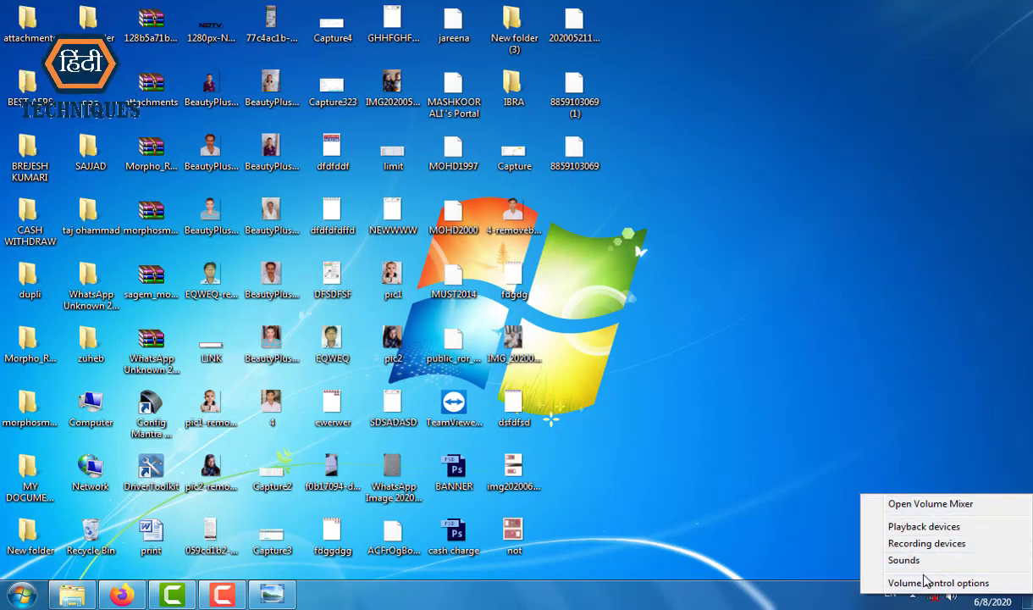
left_click(921, 530)
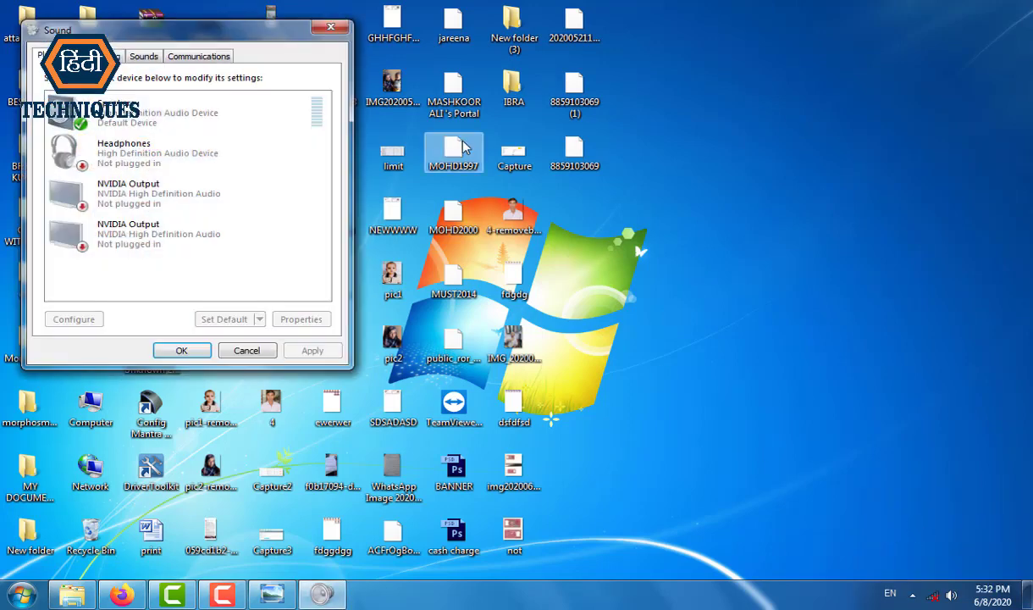
left_click_drag(264, 31, 770, 61)
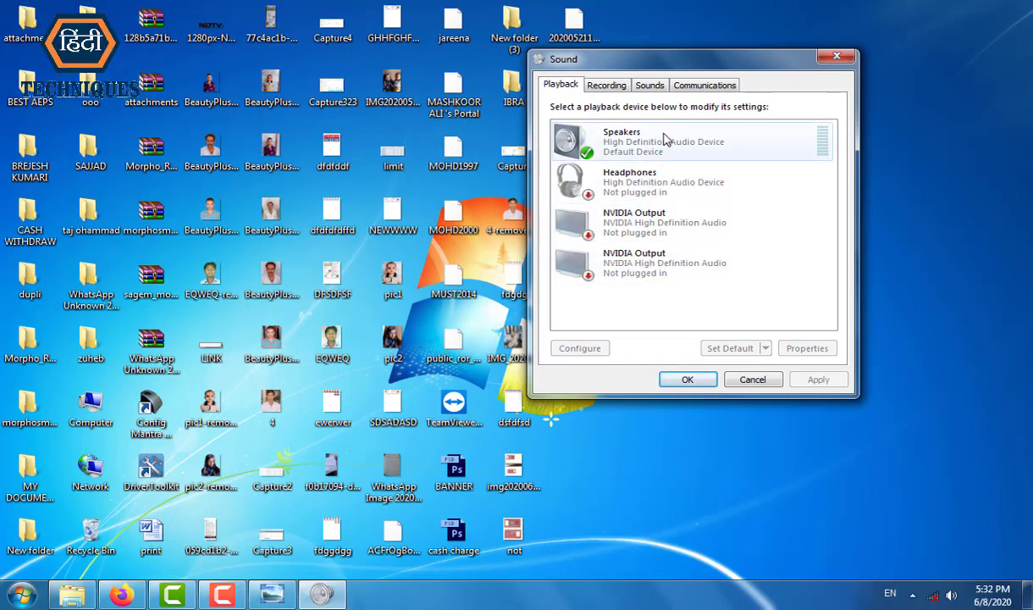
left_click(625, 182)
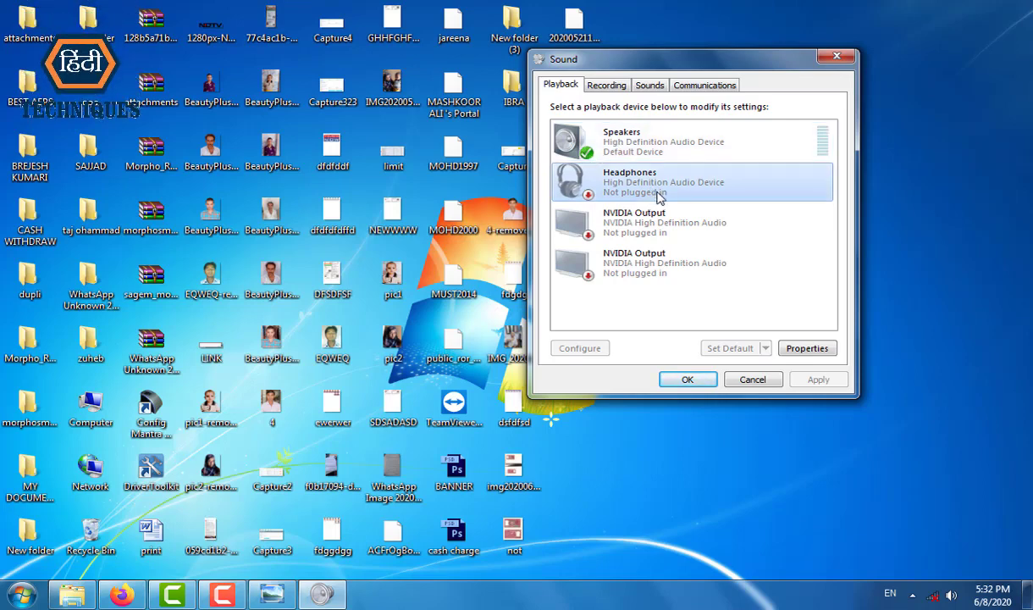
left_click(642, 135)
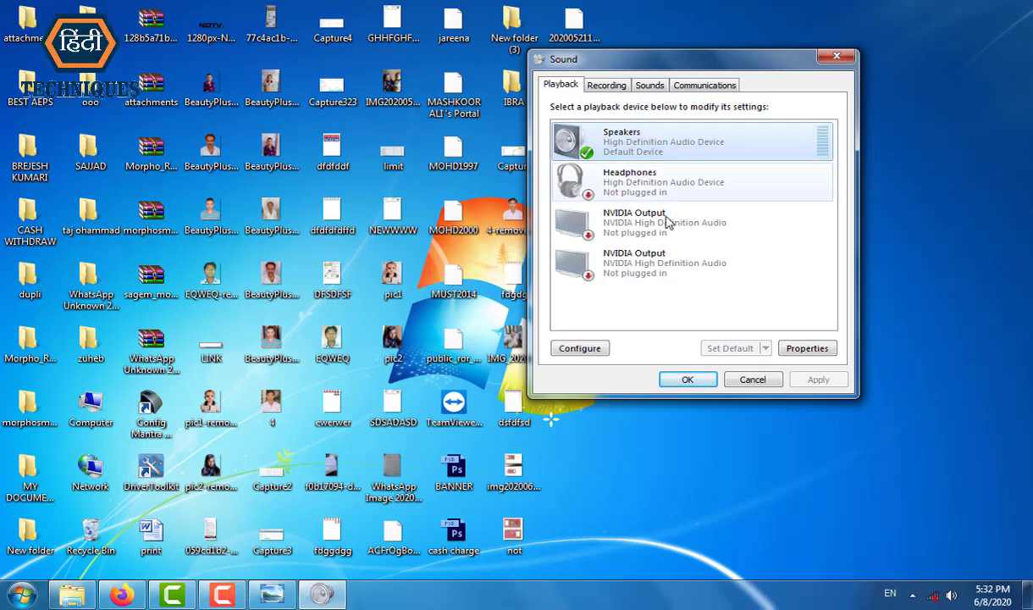
right_click(644, 151)
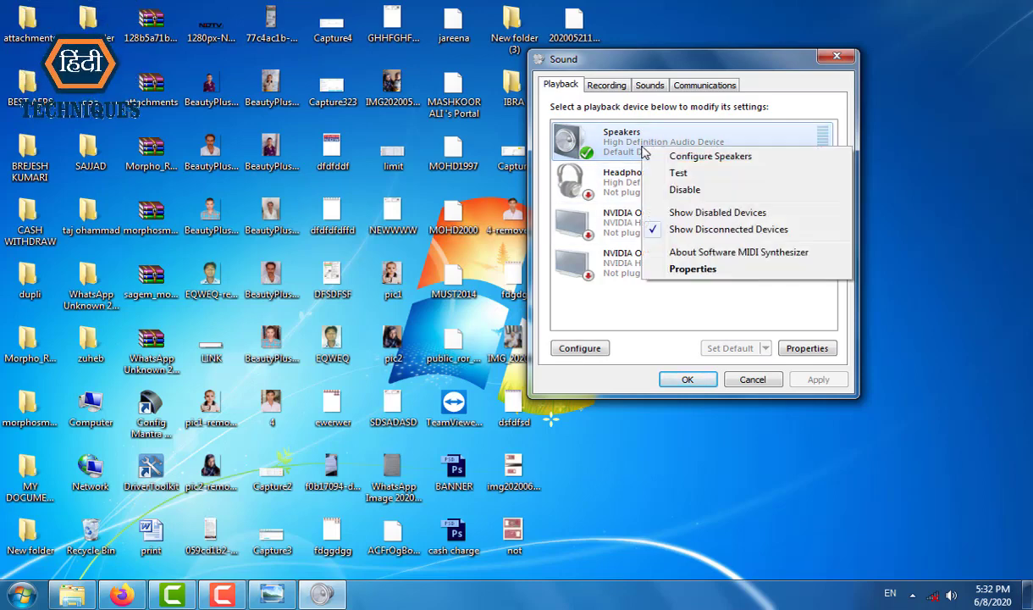
left_click(691, 268)
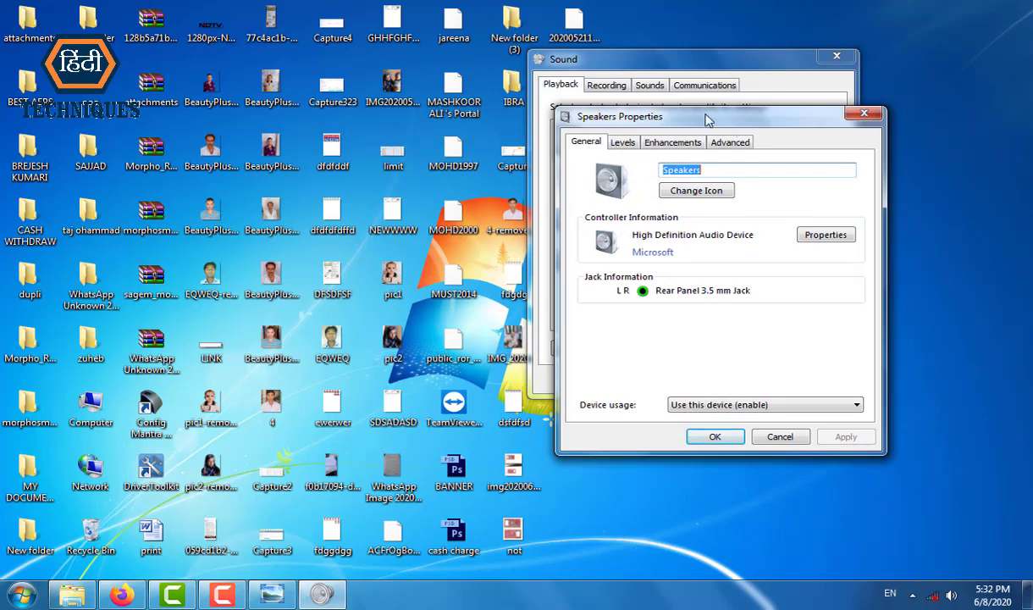
left_click_drag(709, 121, 383, 66)
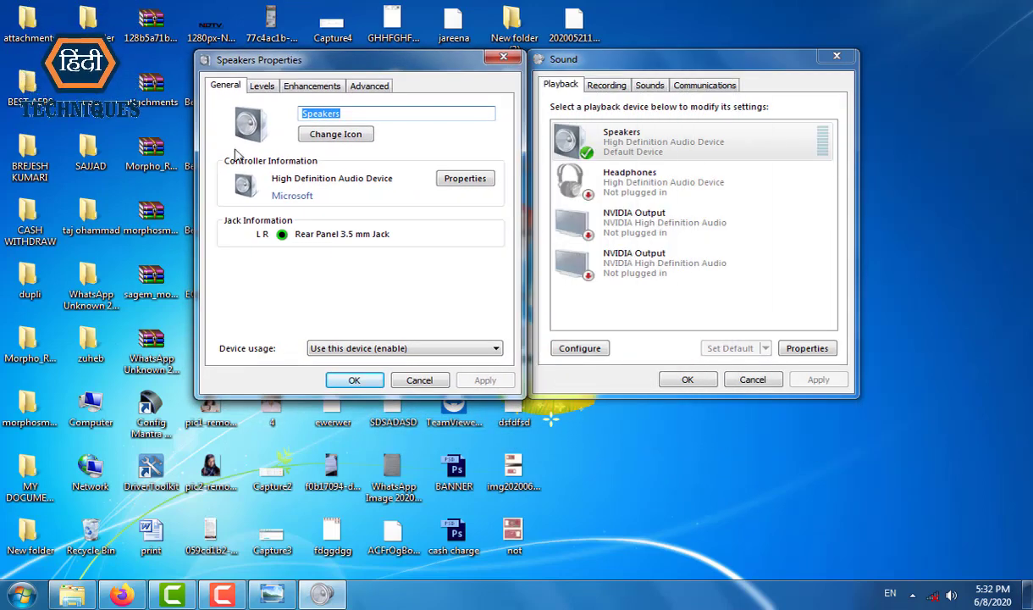
Review the Speakers' levels, enhancements, advanced and general settings, then close their properties.
left_click(262, 88)
left_click(309, 88)
left_click(360, 89)
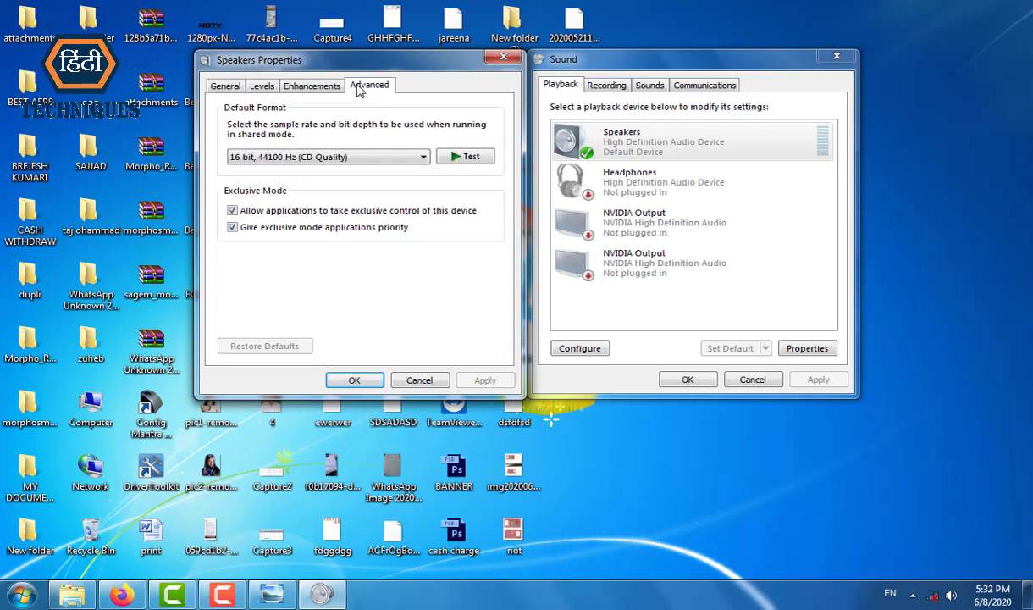
left_click(227, 88)
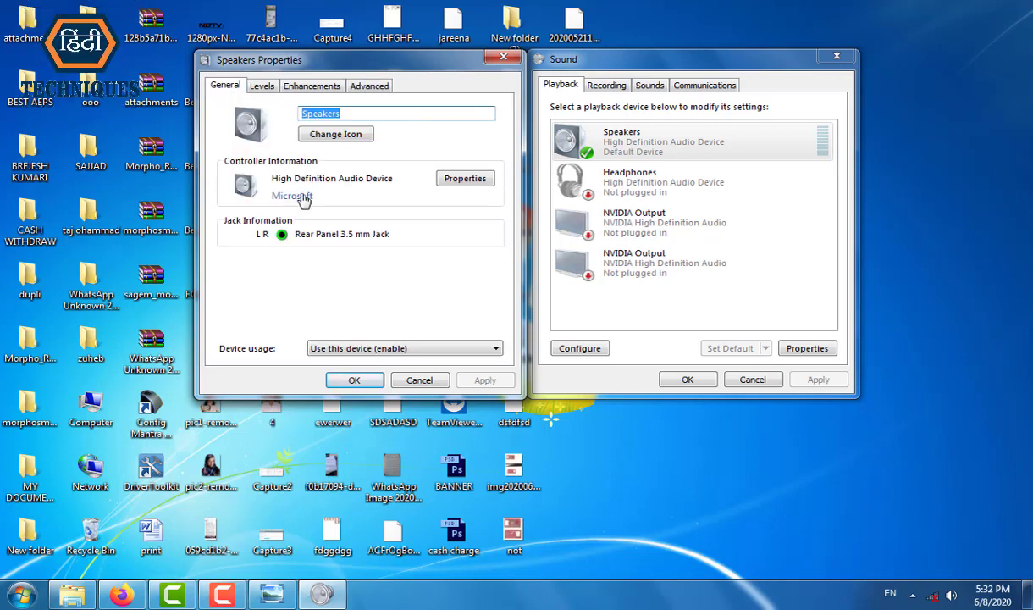
left_click(262, 86)
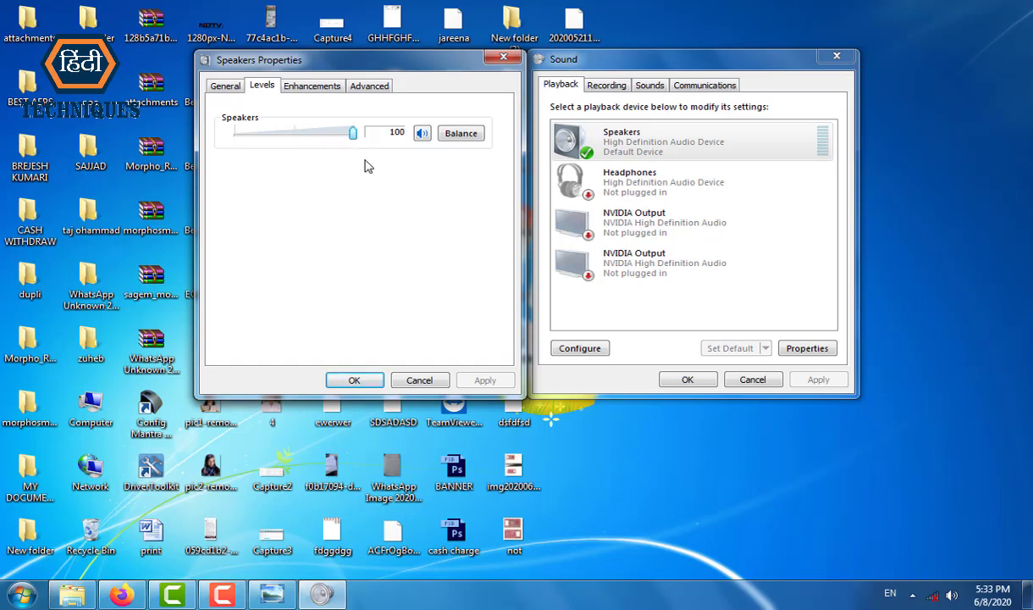
left_click(362, 384)
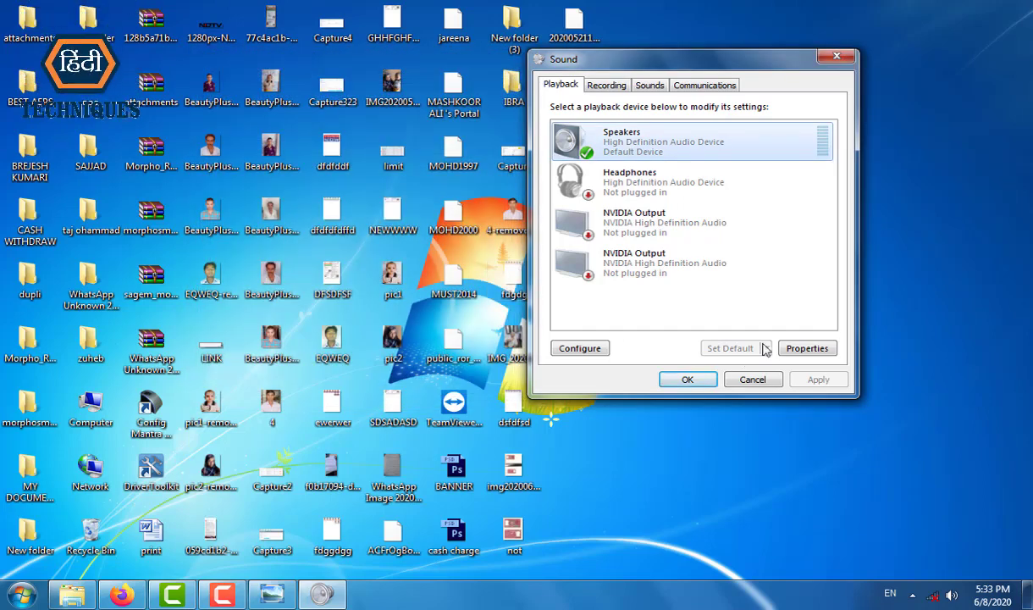
Enable Bass Boost, Virtual Surround and Loudness Equalization in the Speakers' enhancements, and apply the changes.
right_click(636, 144)
left_click(663, 268)
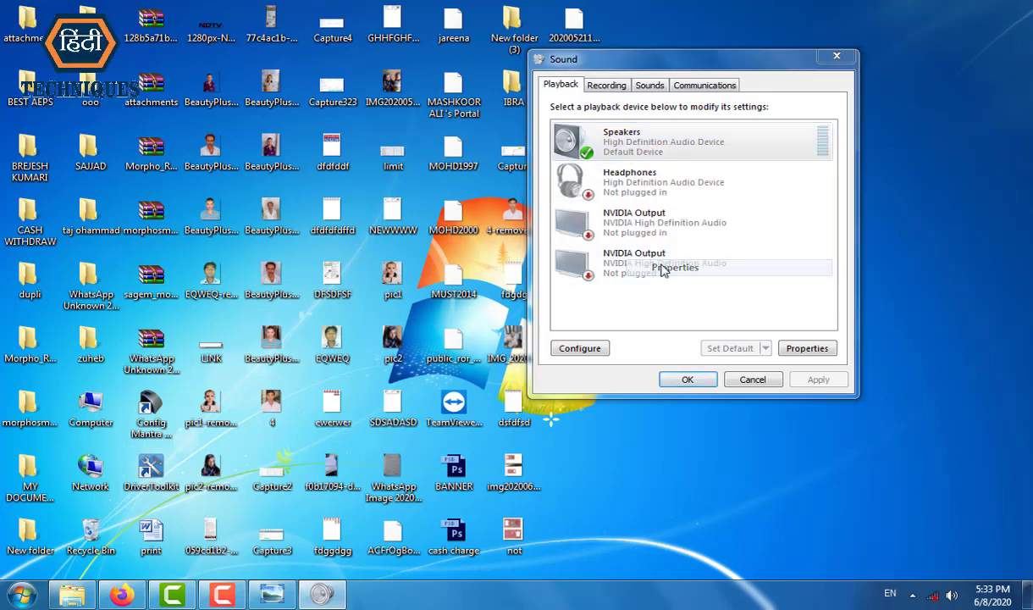
left_click(623, 144)
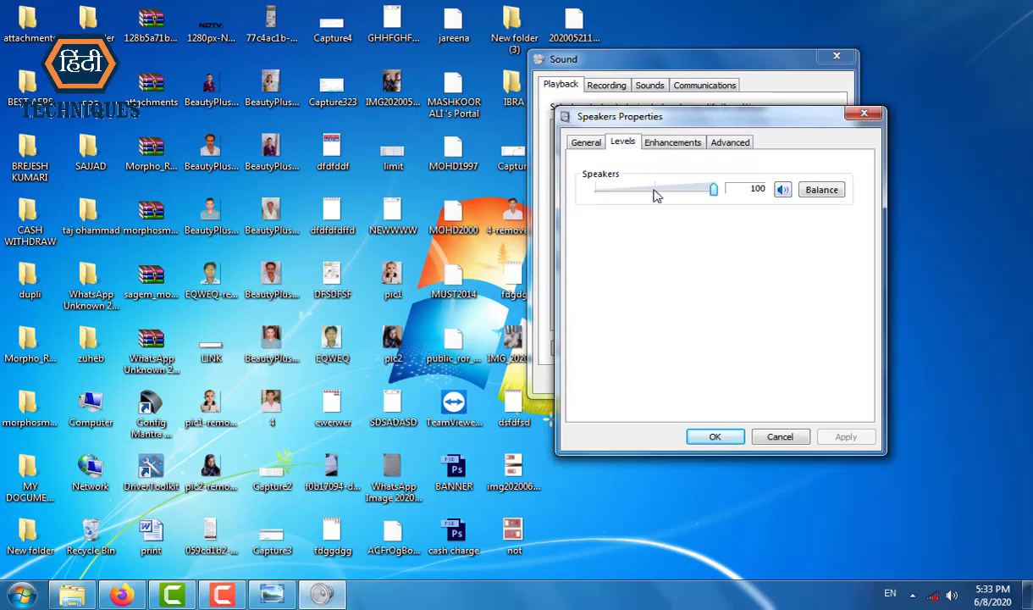
left_click_drag(713, 117, 552, 97)
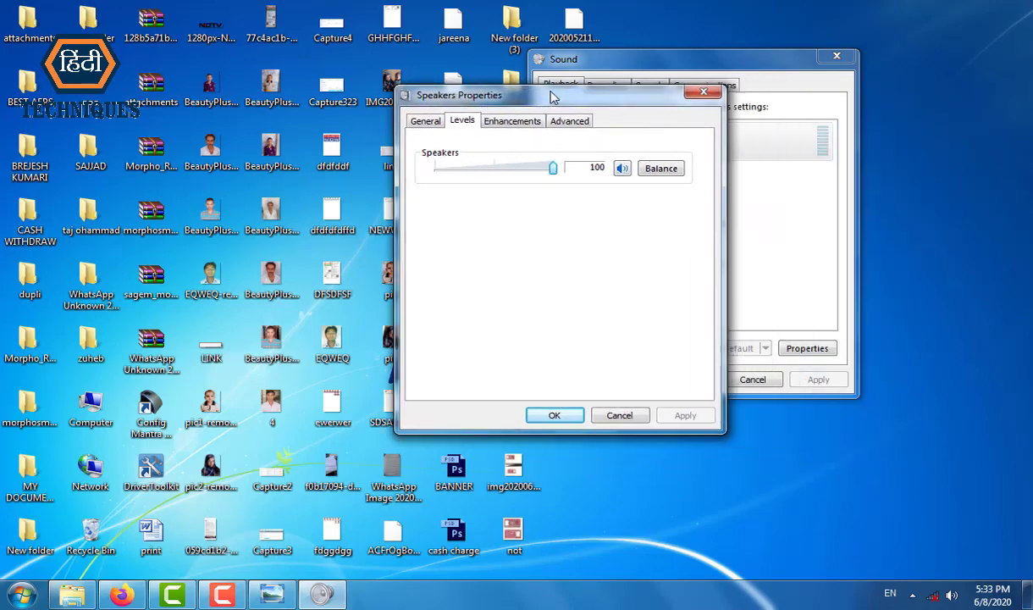
left_click(494, 122)
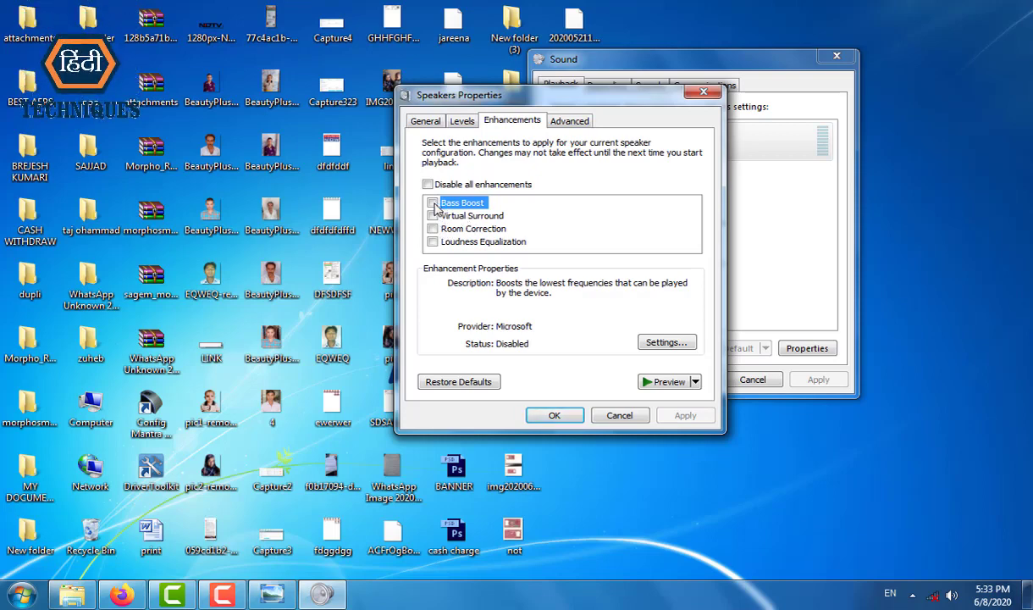
left_click(433, 203)
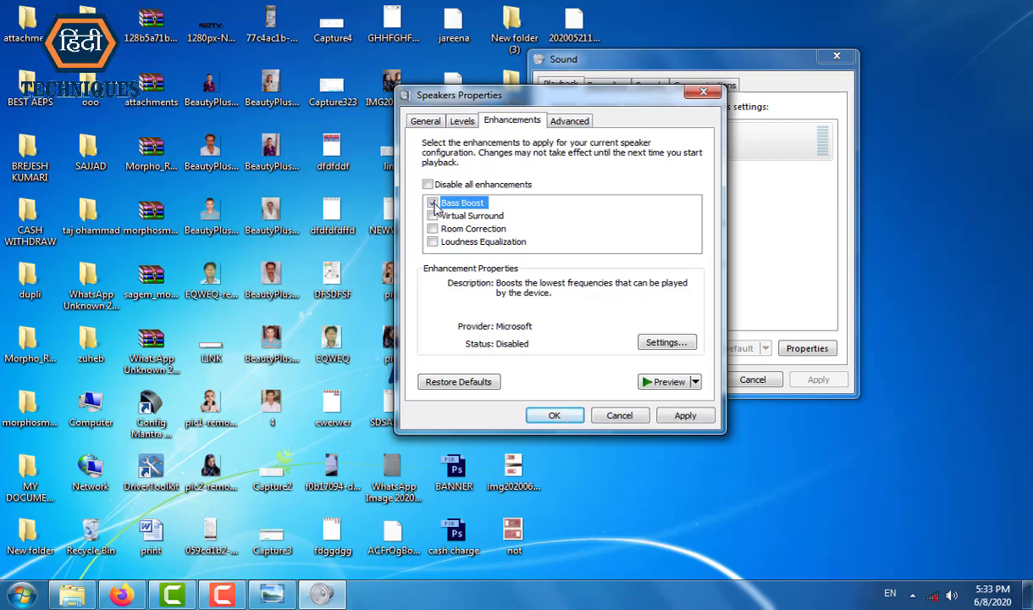
left_click(433, 216)
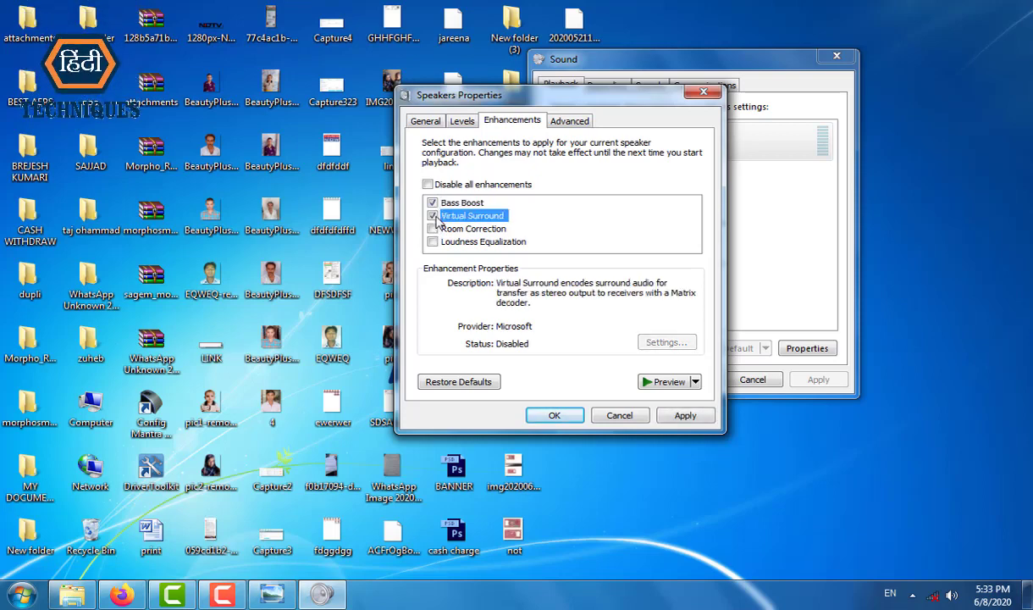
left_click(434, 243)
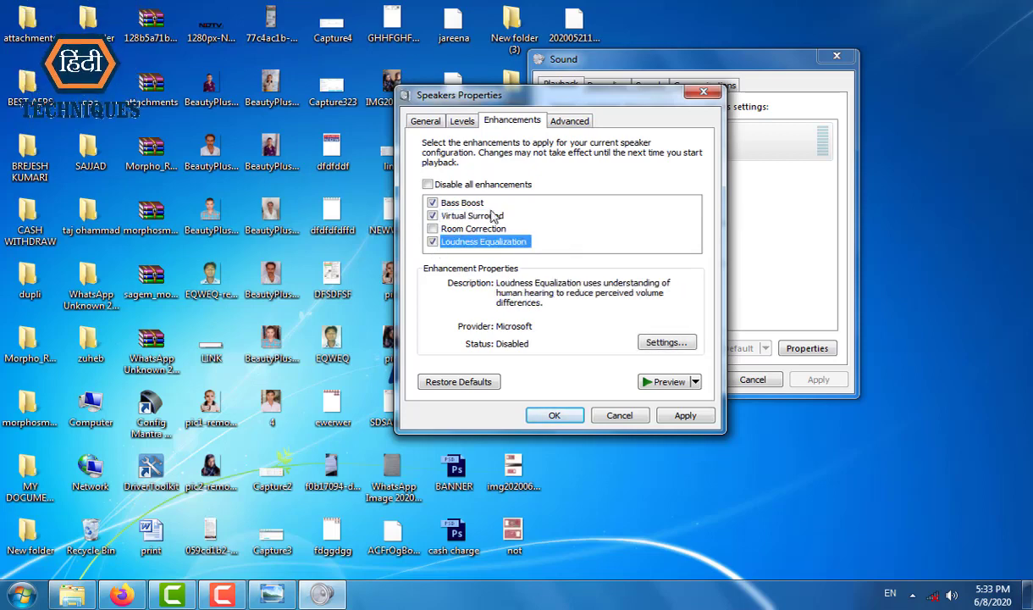
left_click(686, 416)
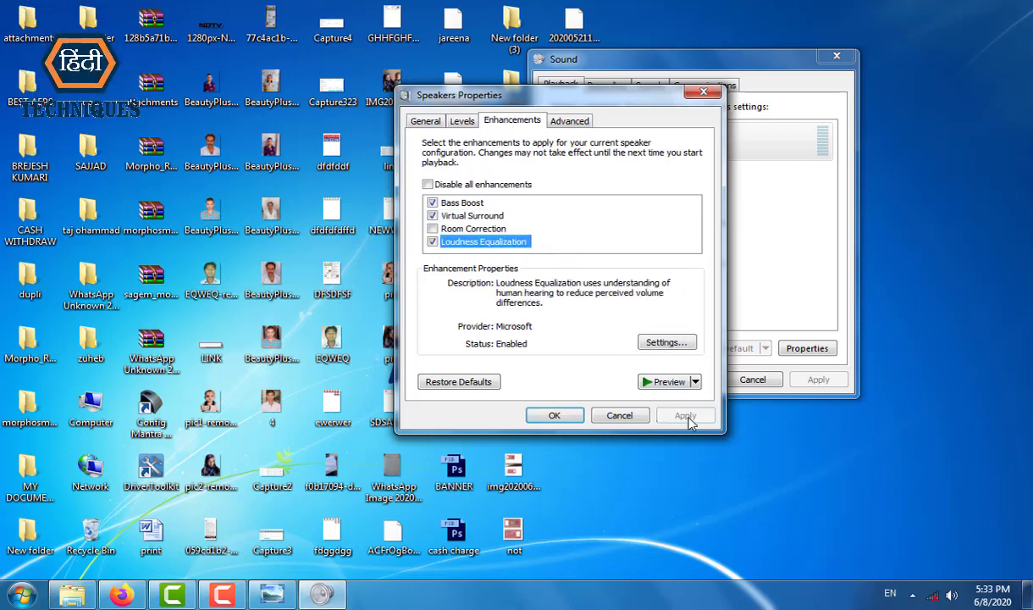
left_click(559, 418)
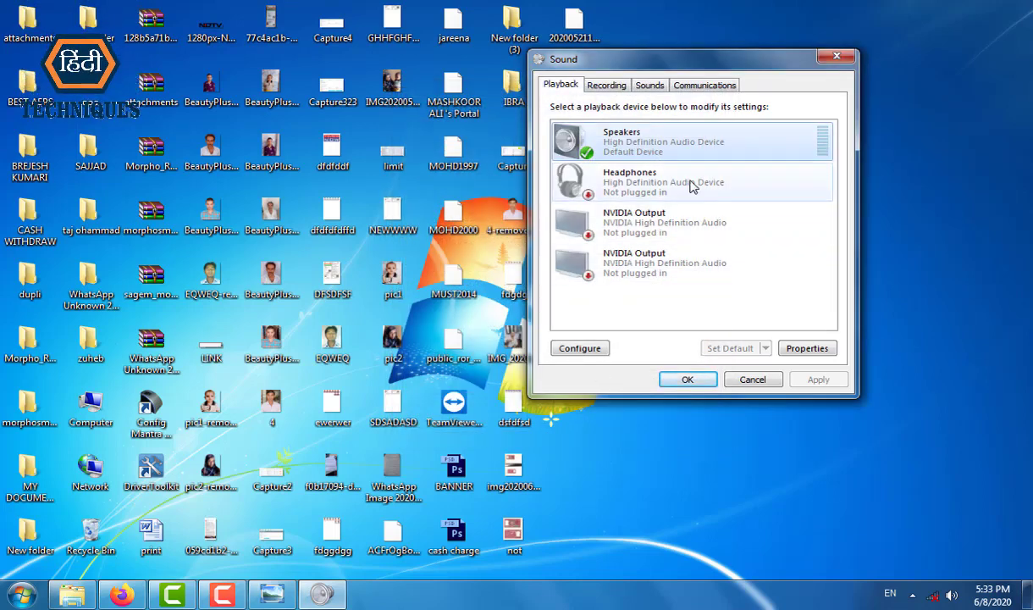
Review the recording devices, sound scheme and communications settings, then close the Sound dialog.
left_click_drag(685, 66, 713, 90)
left_click(650, 97)
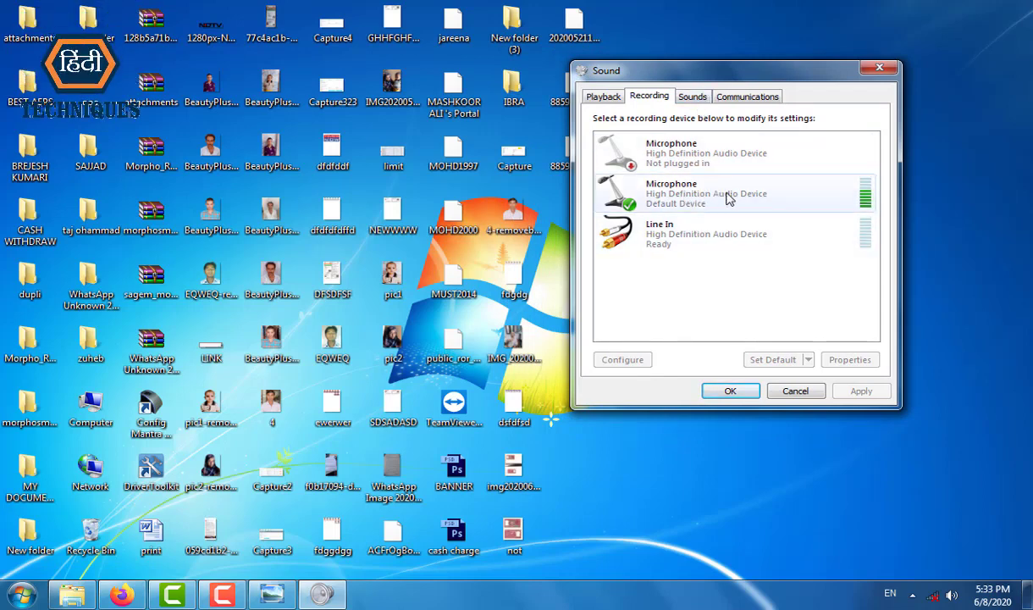
left_click(691, 98)
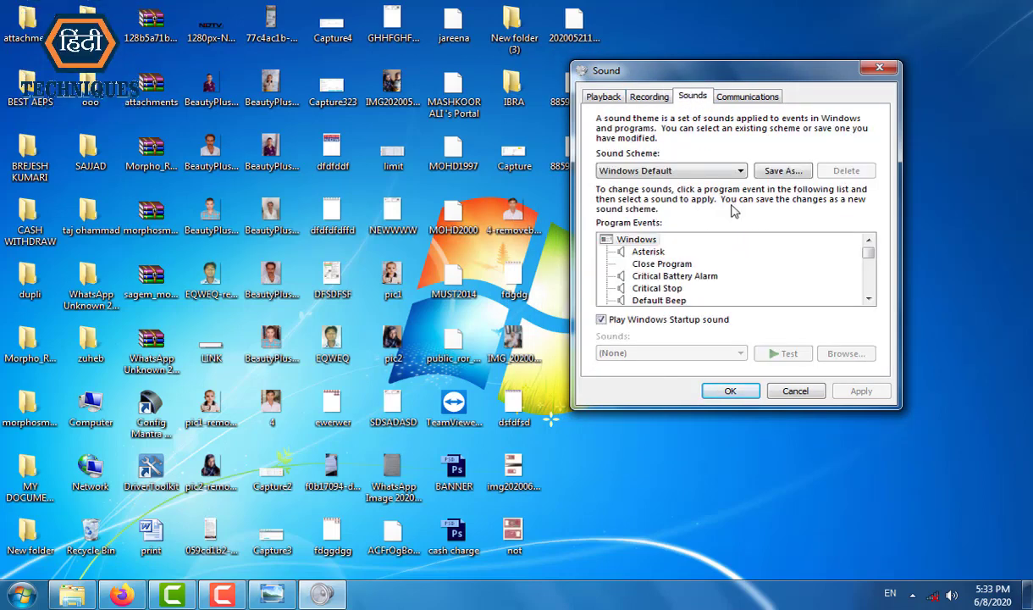
left_click(767, 100)
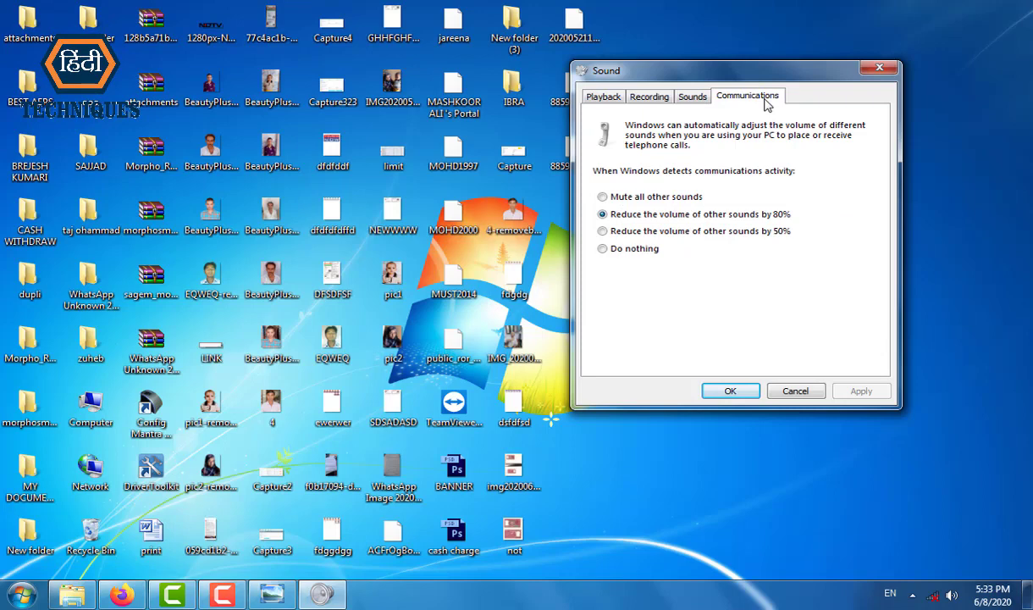
left_click(730, 392)
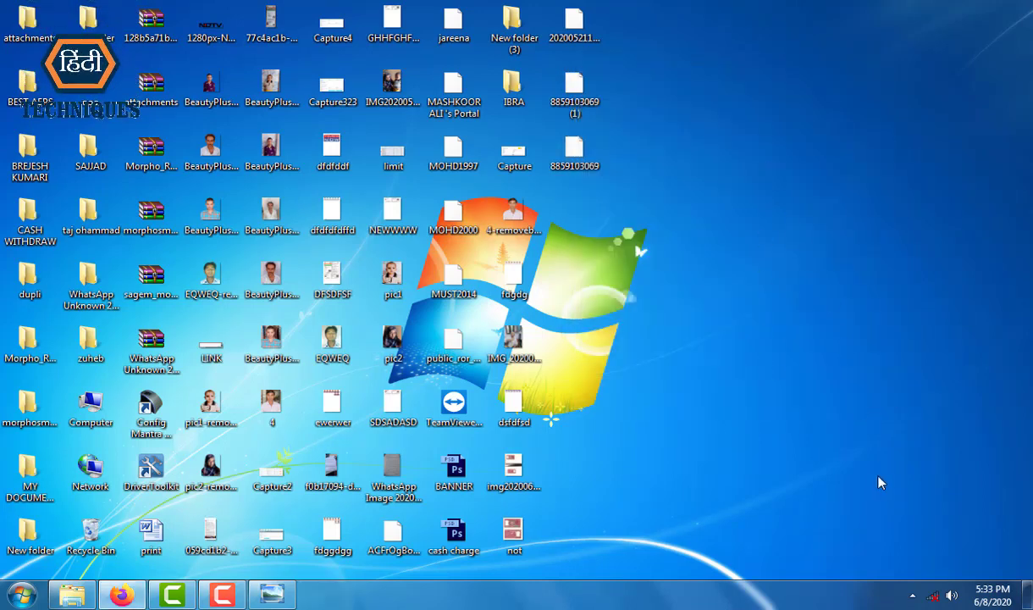
Reopen the Speakers' properties from the playback devices, check their levels and enabled enhancements, and close both dialogs.
right_click(953, 598)
left_click(935, 535)
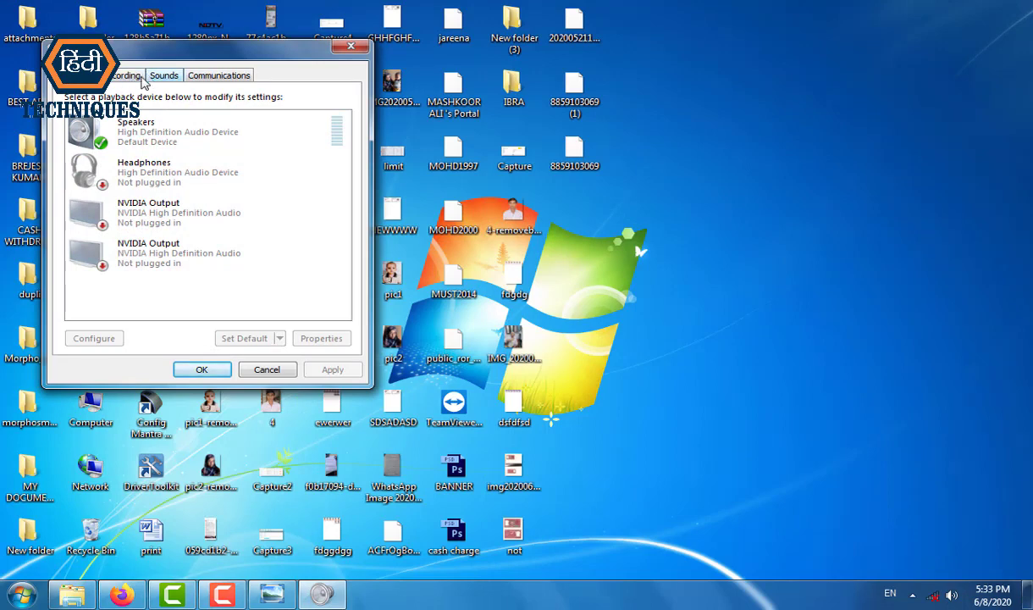
left_click(134, 127)
right_click(136, 128)
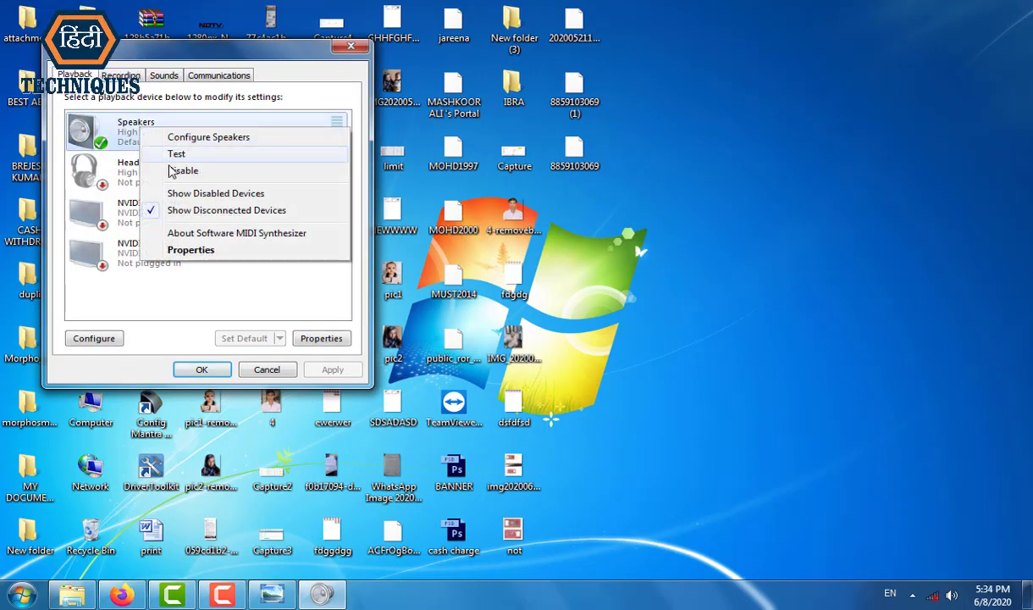
left_click(190, 251)
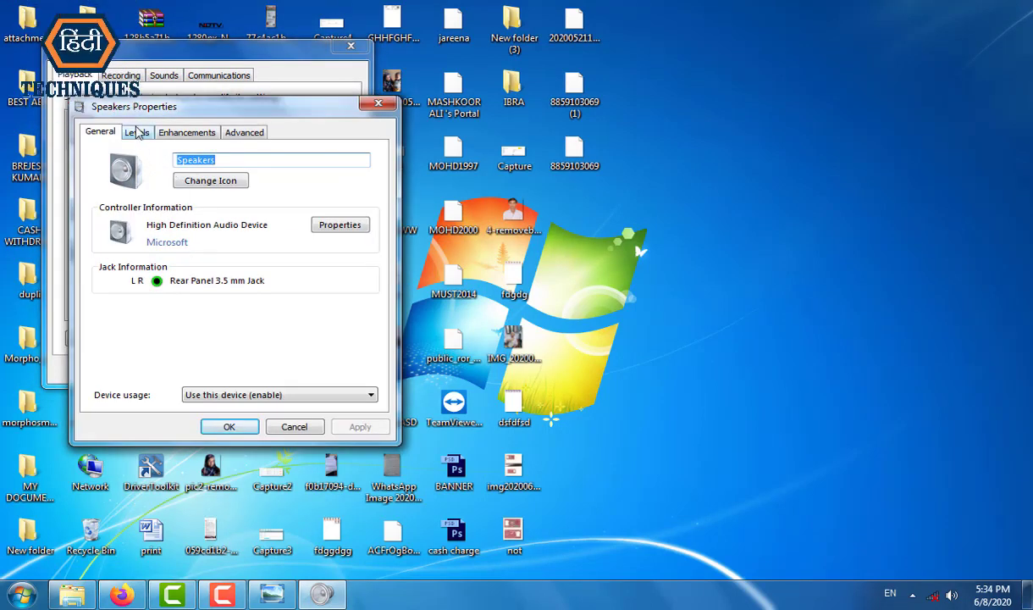
left_click(137, 132)
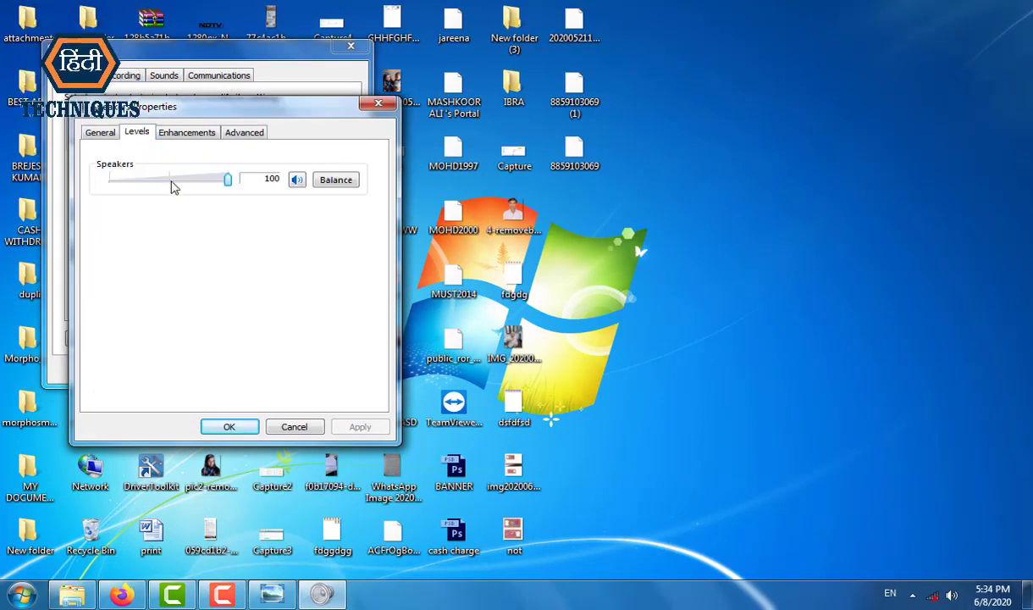
left_click(187, 133)
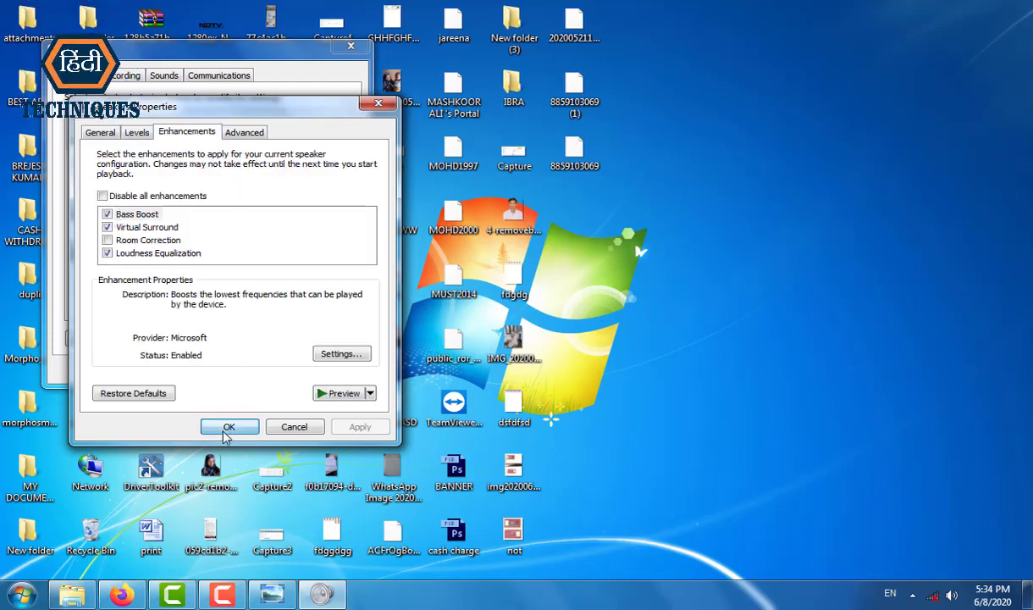
left_click(227, 434)
left_click(218, 373)
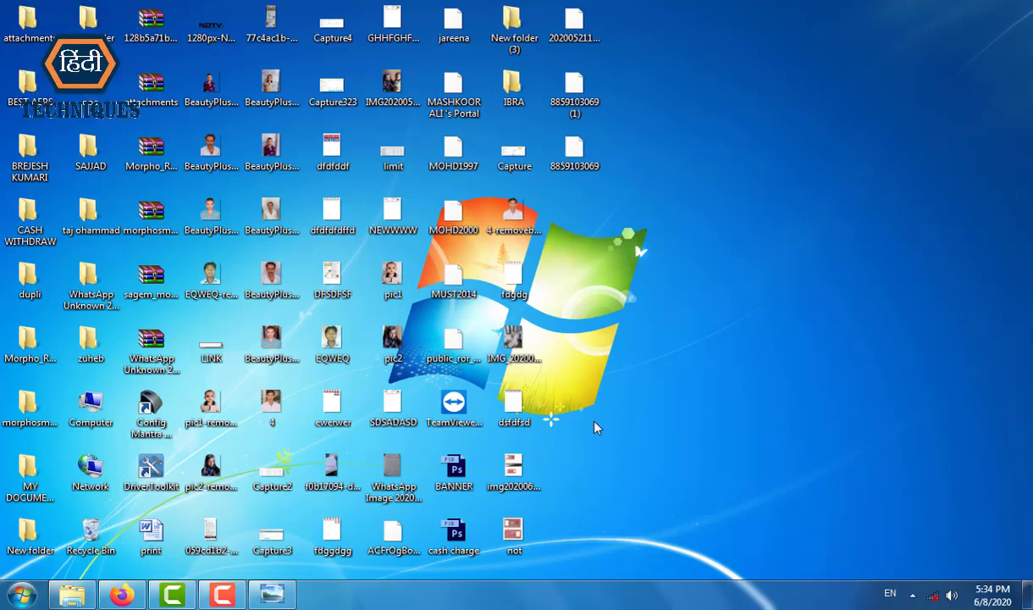
left_click(271, 594)
left_click(515, 560)
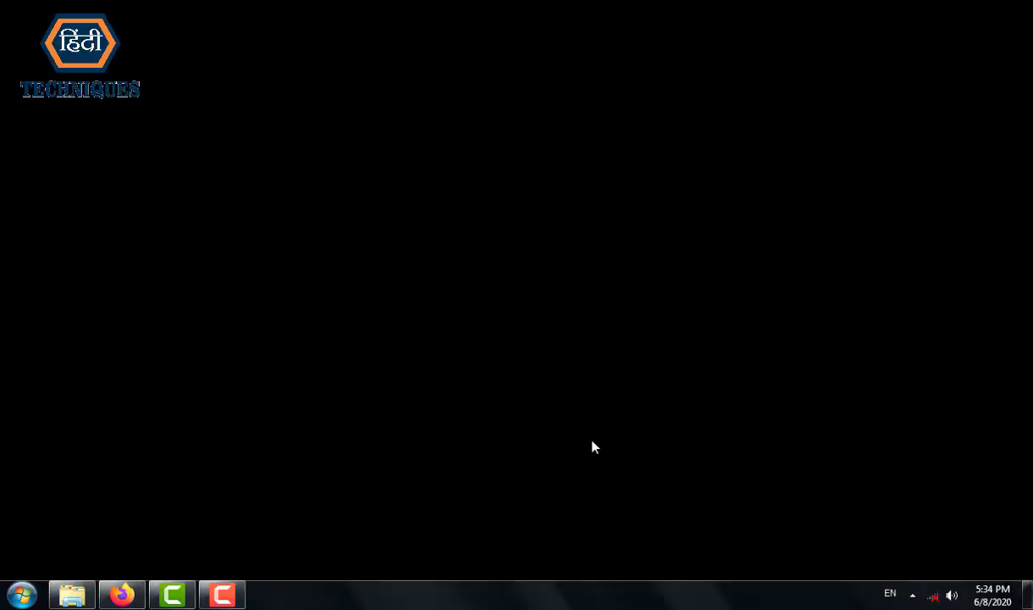